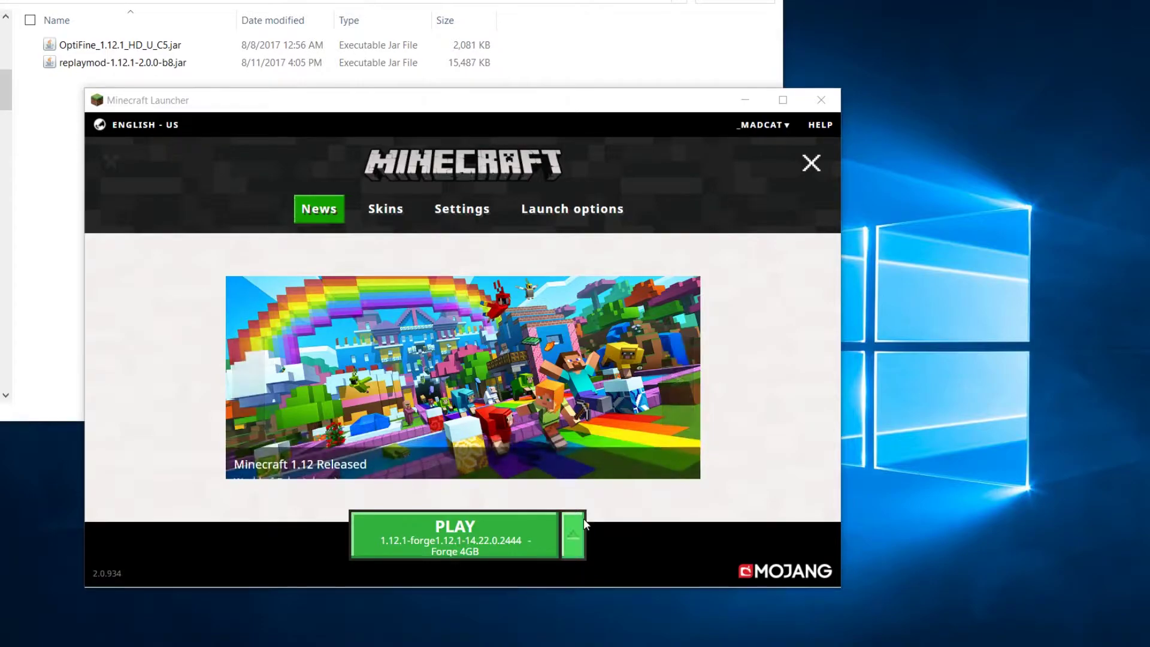
# Check the list of launch profiles and open the Forge 4GB profile's settings in the launch options.
pyautogui.click(577, 538)
pyautogui.click(577, 537)
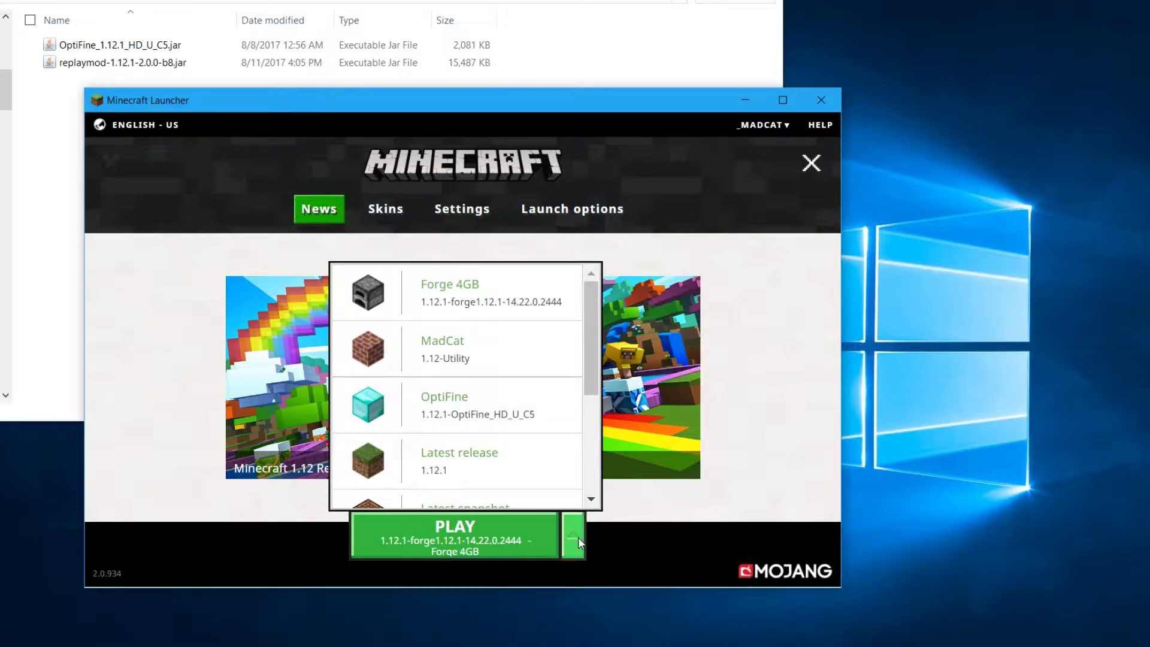
pyautogui.click(577, 536)
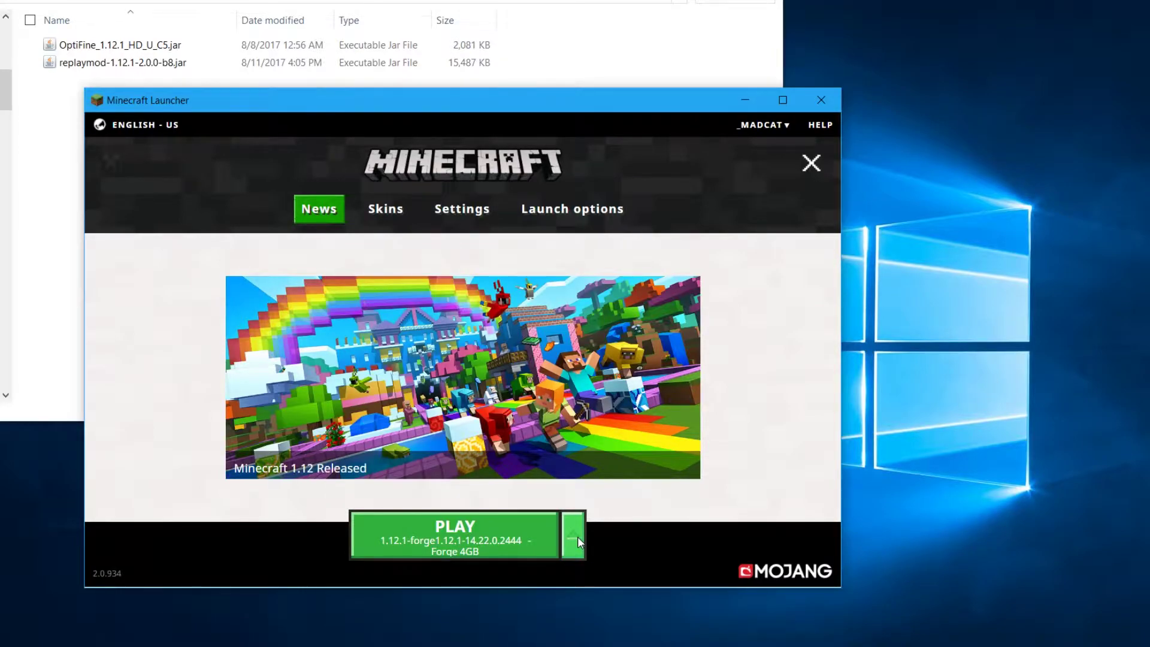
pyautogui.click(570, 212)
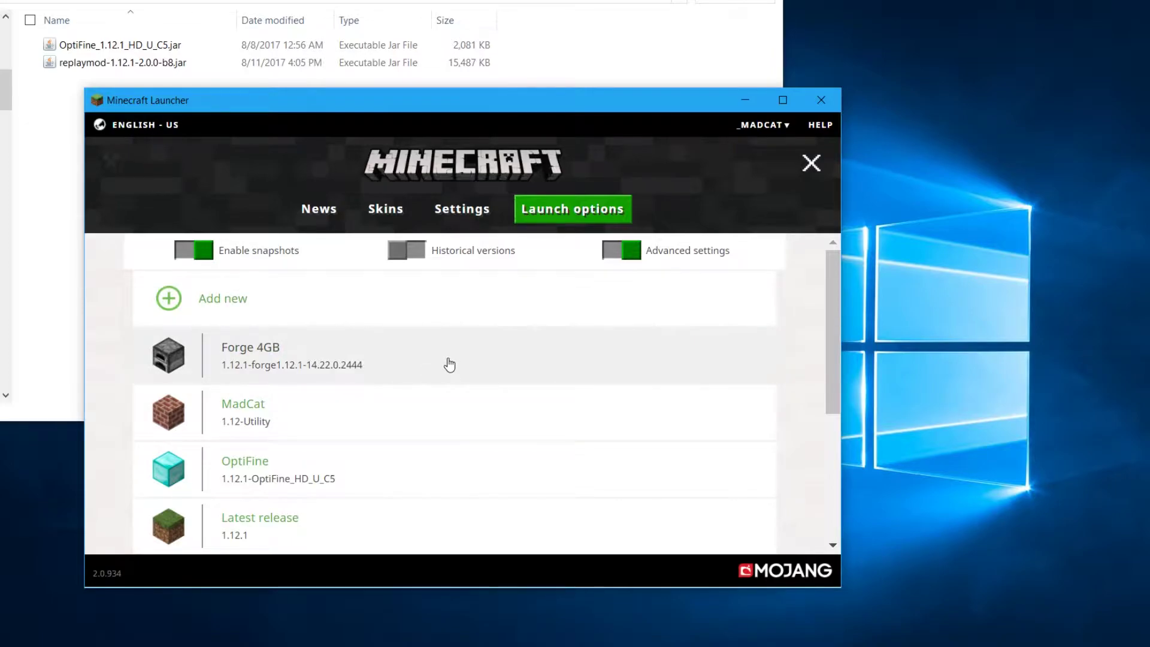
pyautogui.click(411, 363)
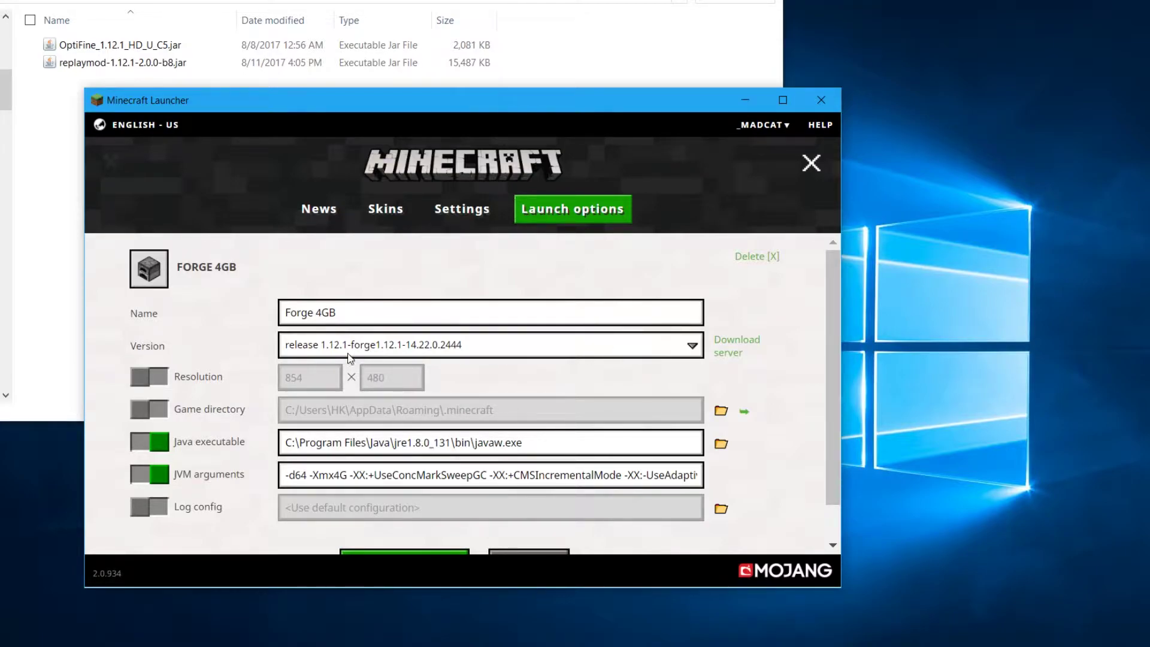
# Set the Forge 4GB profile's version to release 1.12.1-forge1.12.1-14.22.0.2444 and save the profile.
pyautogui.click(692, 348)
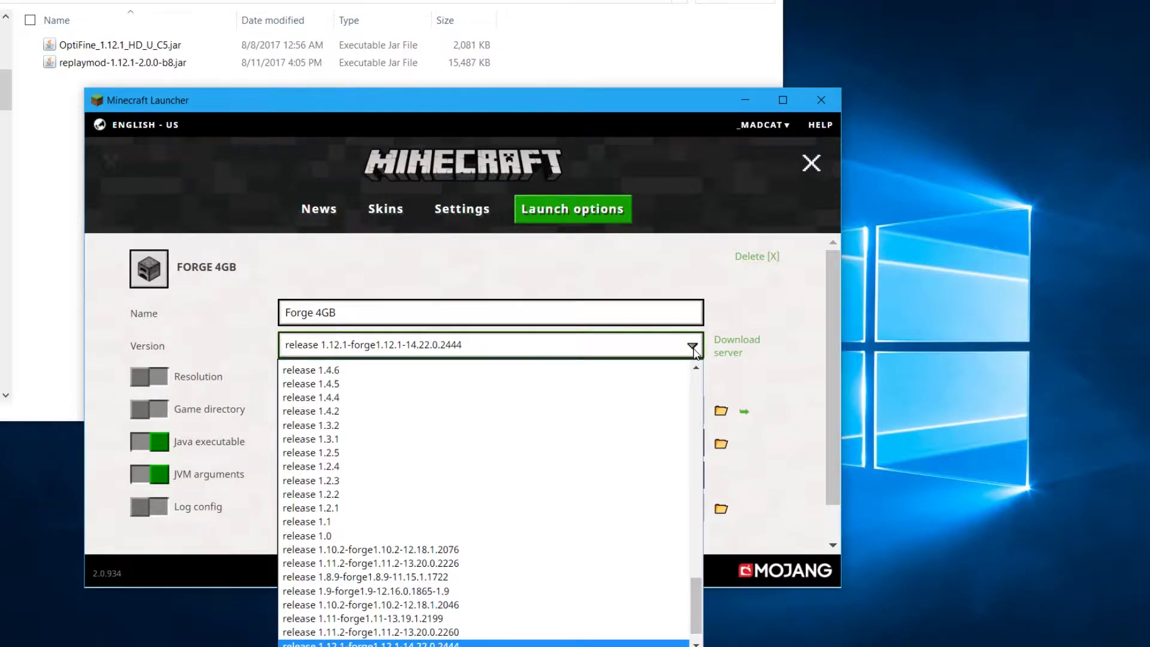
pyautogui.scroll(-1, 566, 455)
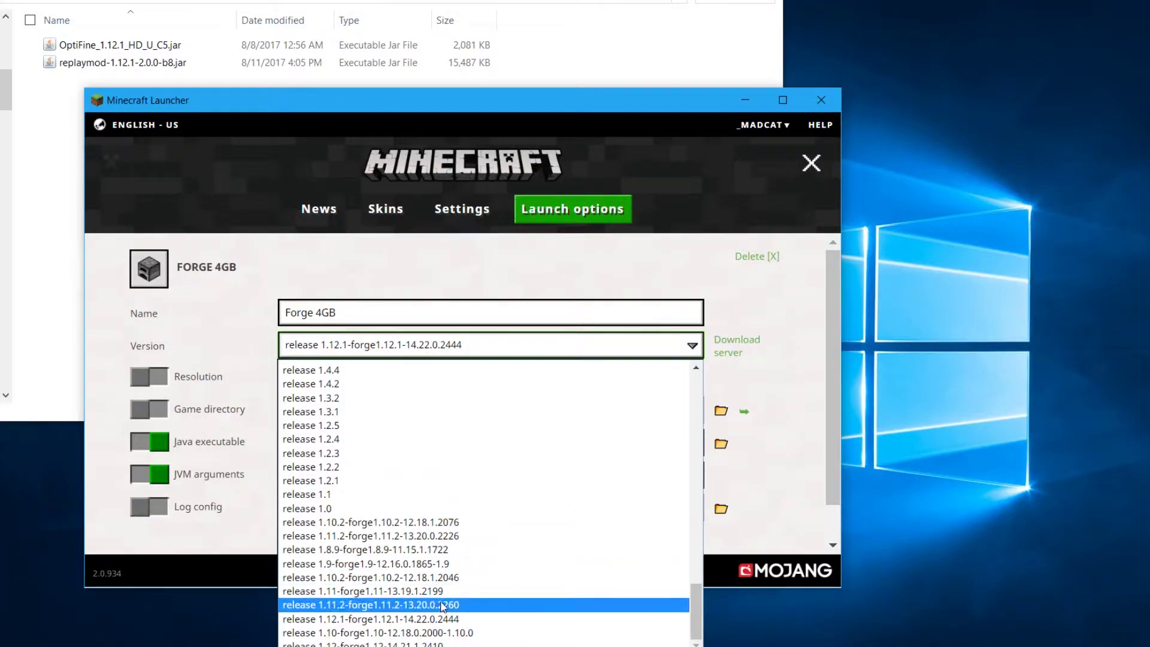
pyautogui.click(392, 623)
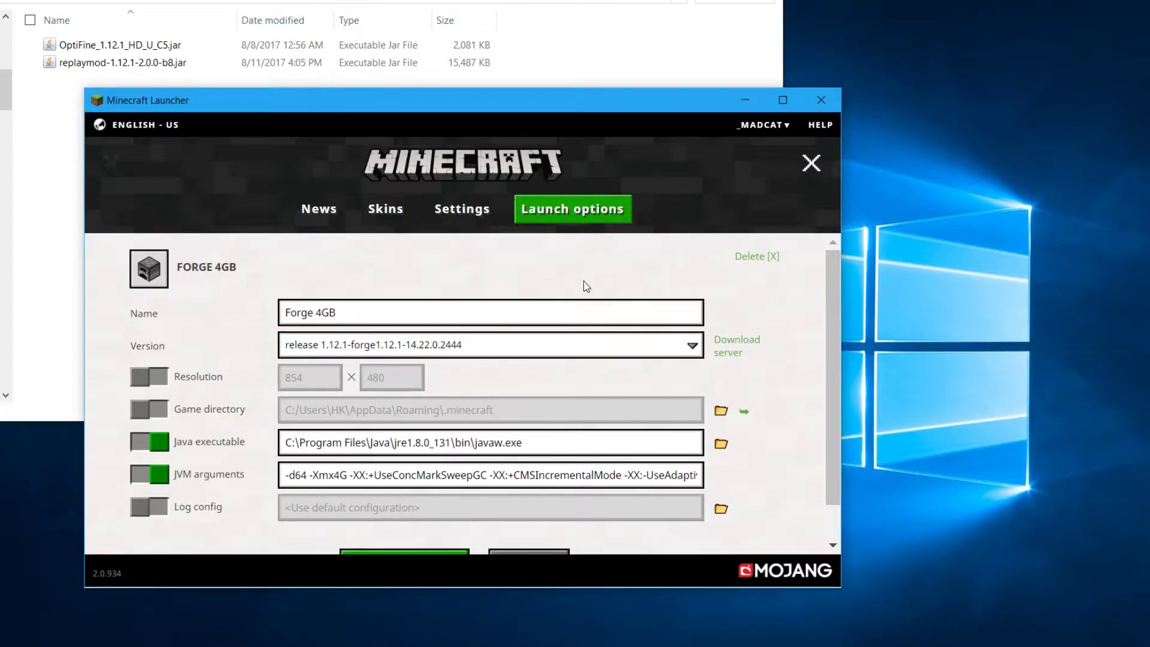
pyautogui.scroll(-1, 832, 328)
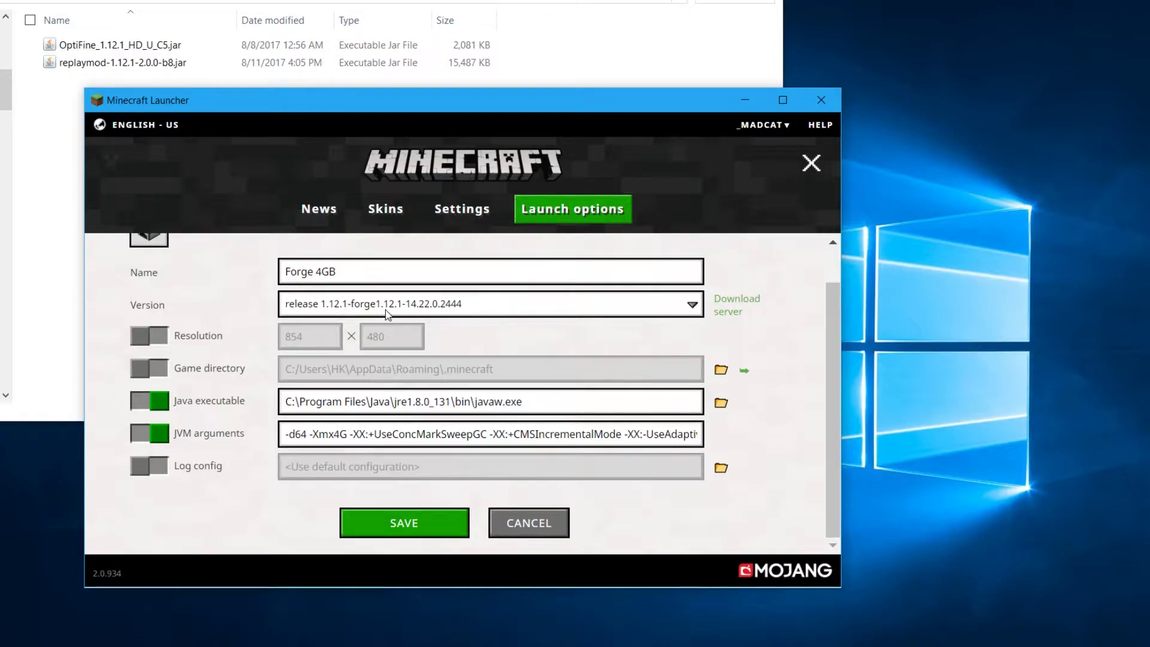
pyautogui.click(412, 531)
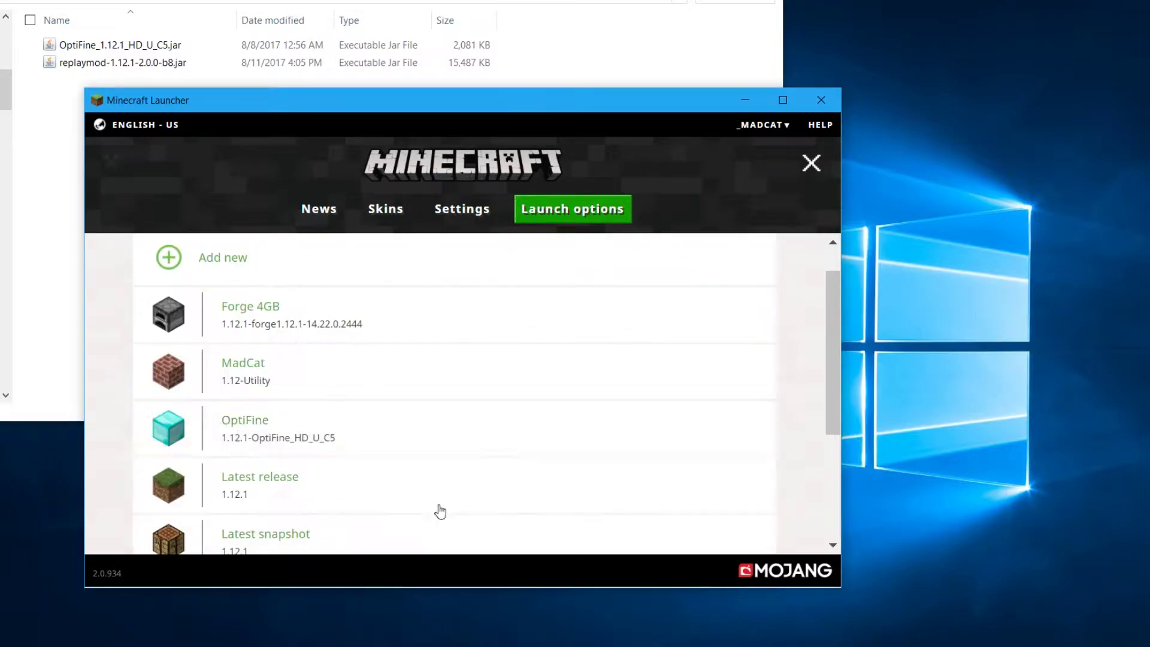
# Return to the launcher's News page and select Forge 4GB as the profile to play.
pyautogui.click(316, 211)
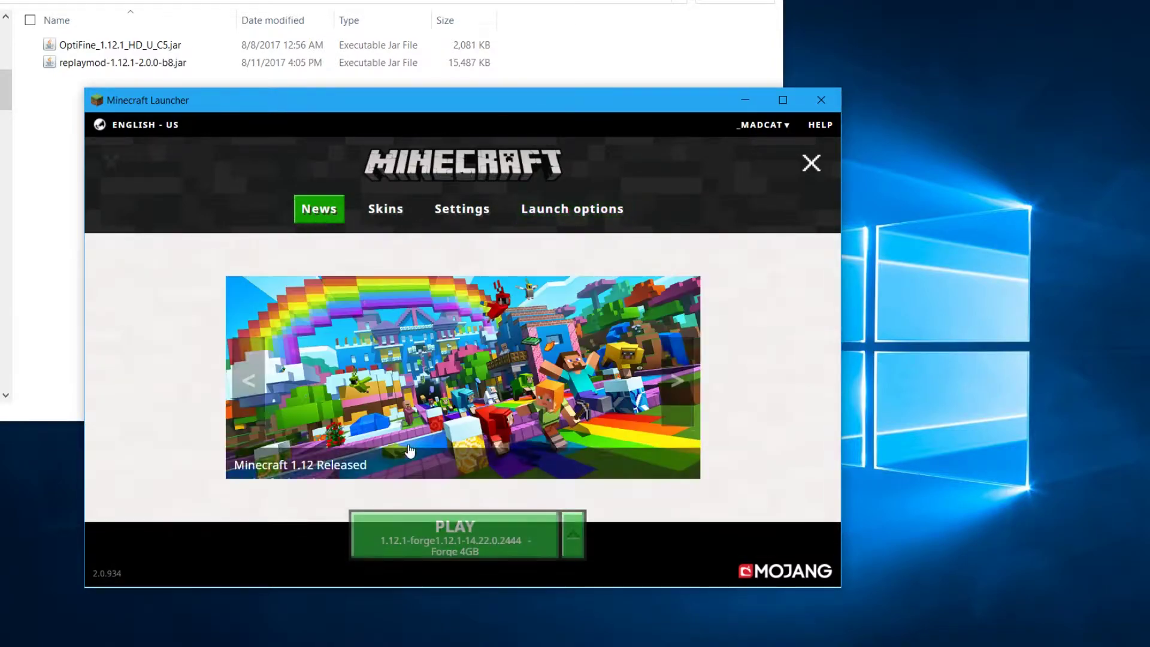
pyautogui.click(572, 535)
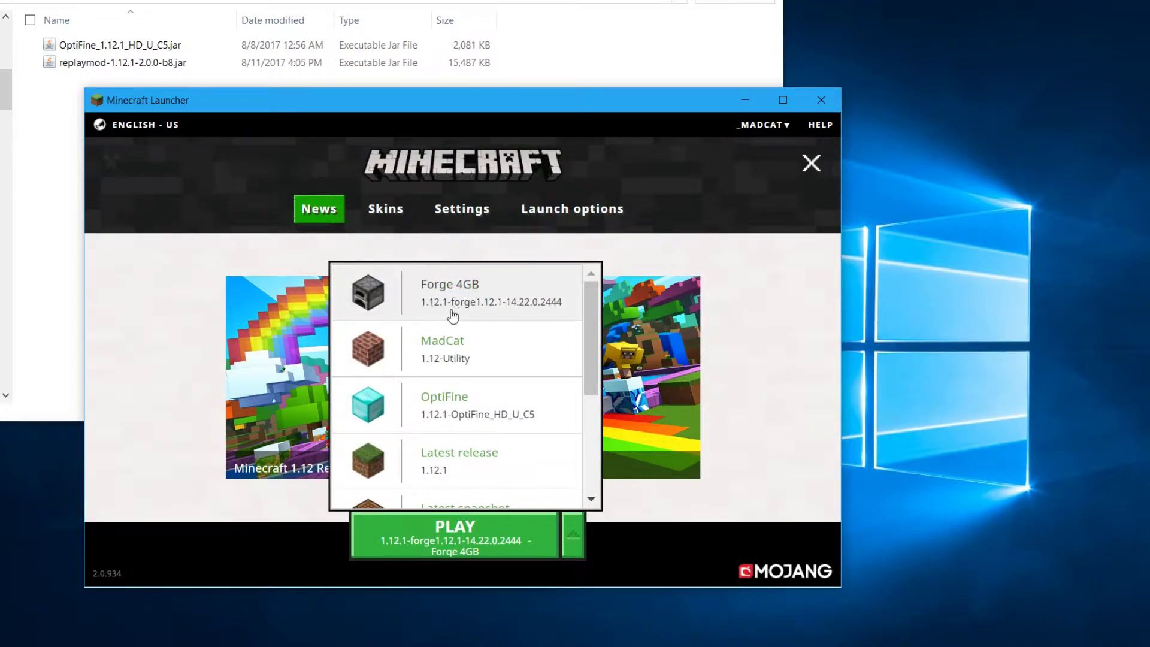
pyautogui.click(516, 313)
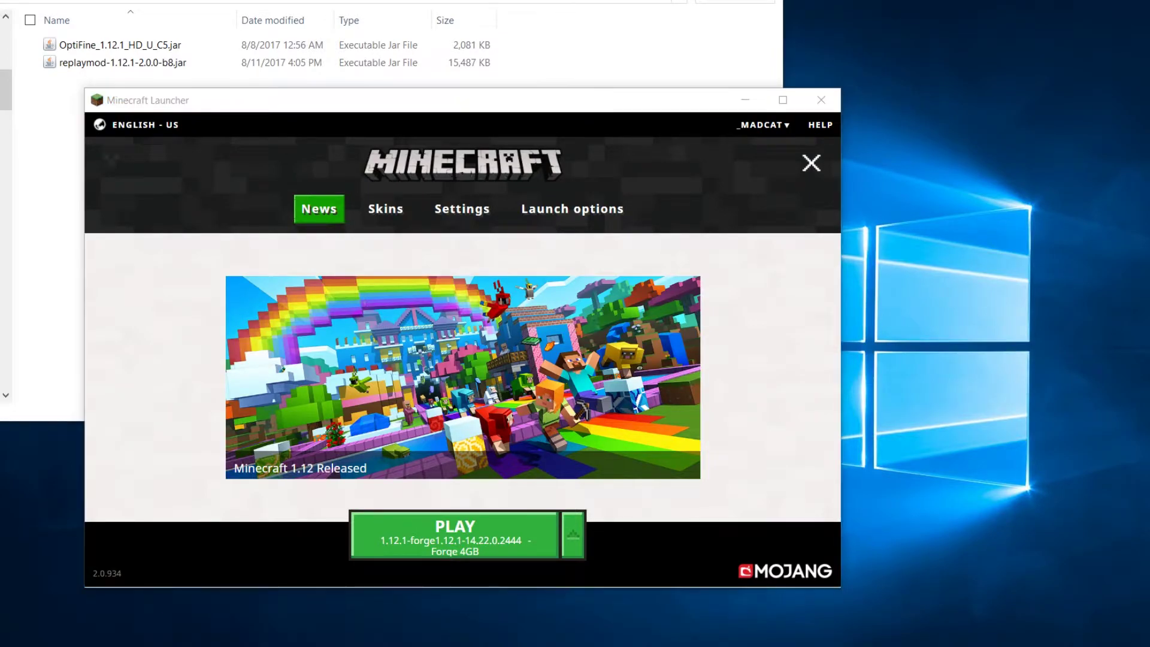
# Reposition and enlarge the Minecraft replay window, and show the Command Line Settings section of the replay's render settings.
pyautogui.moveTo(76, 252); pyautogui.dragTo(195, 52)
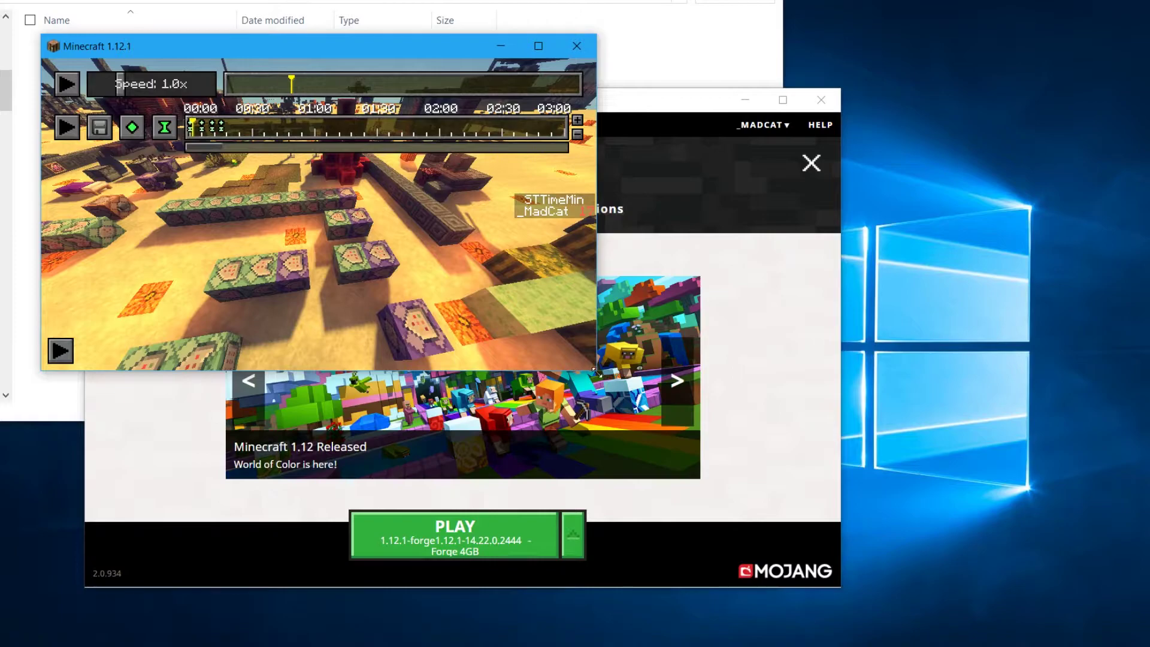
pyautogui.moveTo(596, 370); pyautogui.dragTo(802, 539)
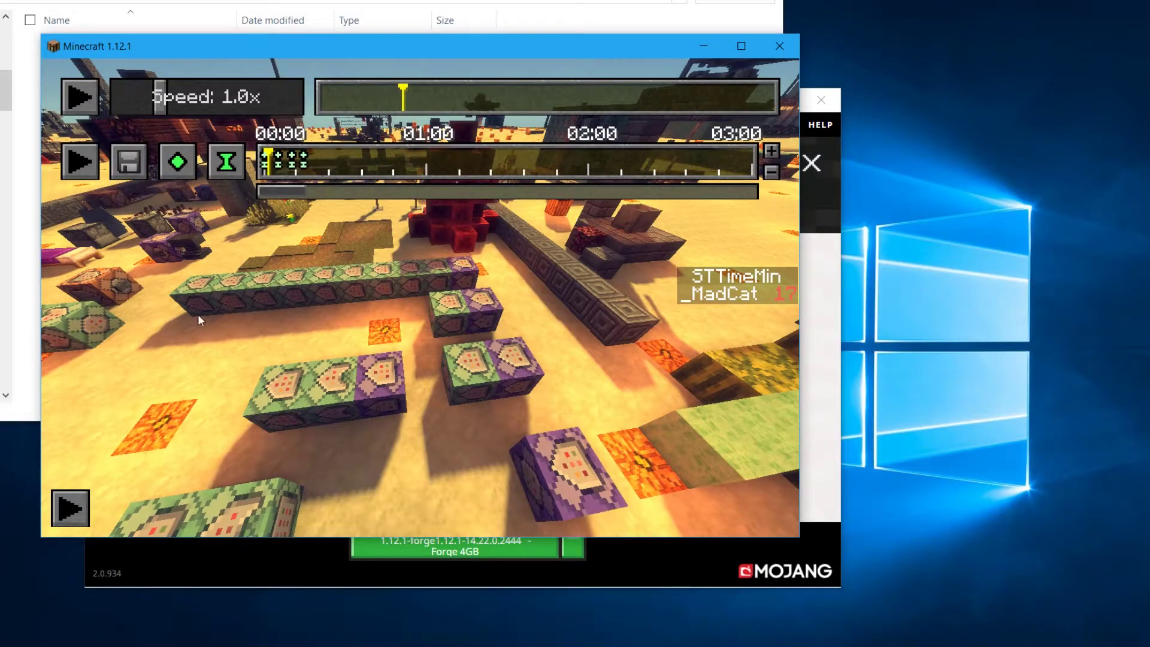
pyautogui.click(127, 163)
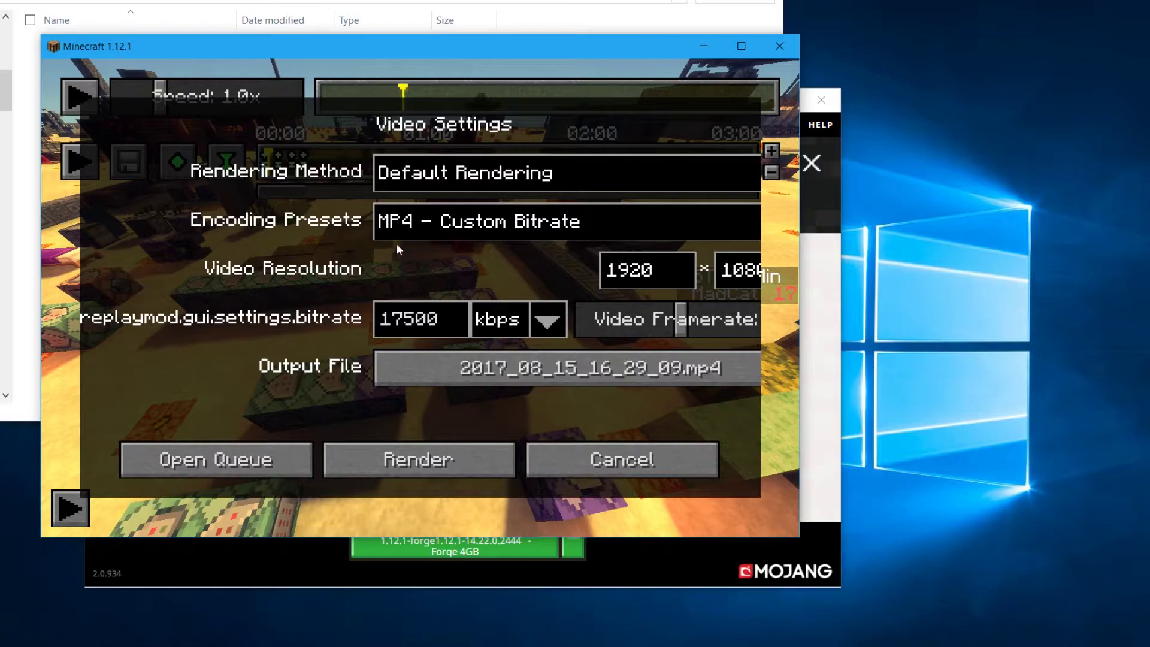
pyautogui.scroll(-5, 268, 317)
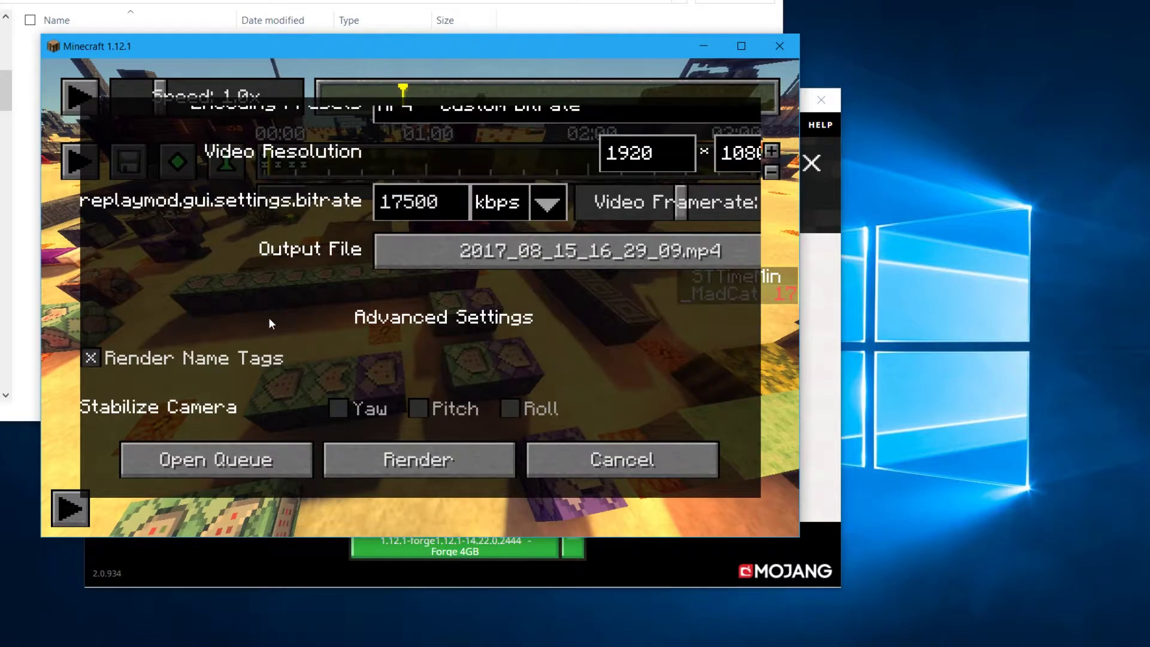
pyautogui.scroll(-5, 272, 318)
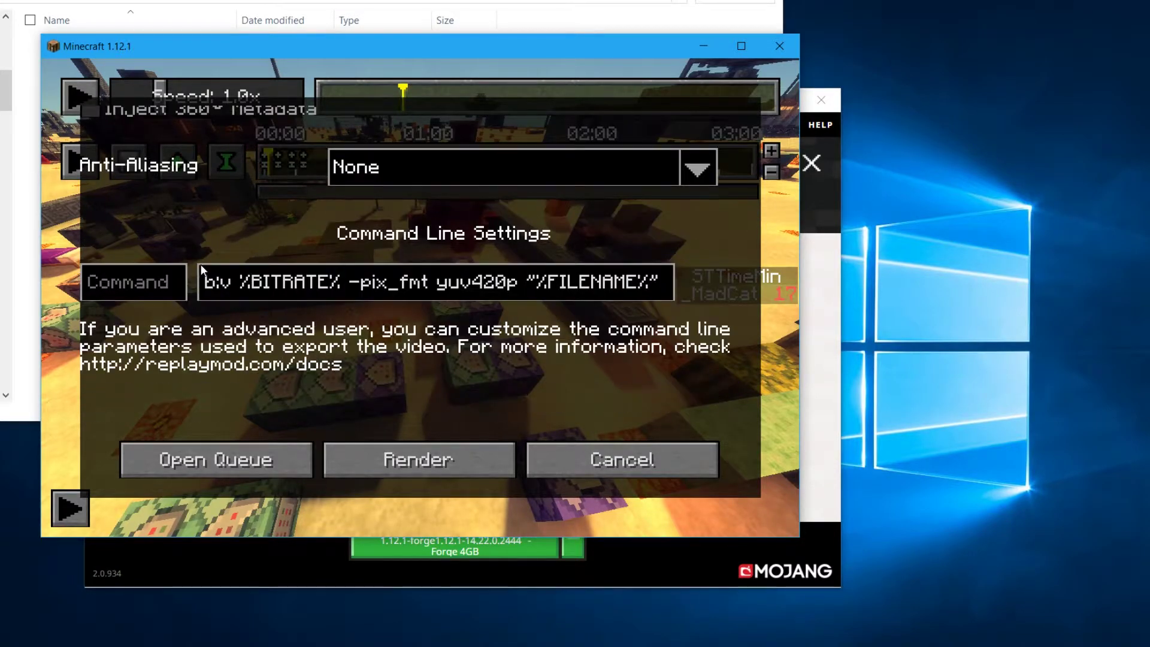
pyautogui.scroll(2, 170, 281)
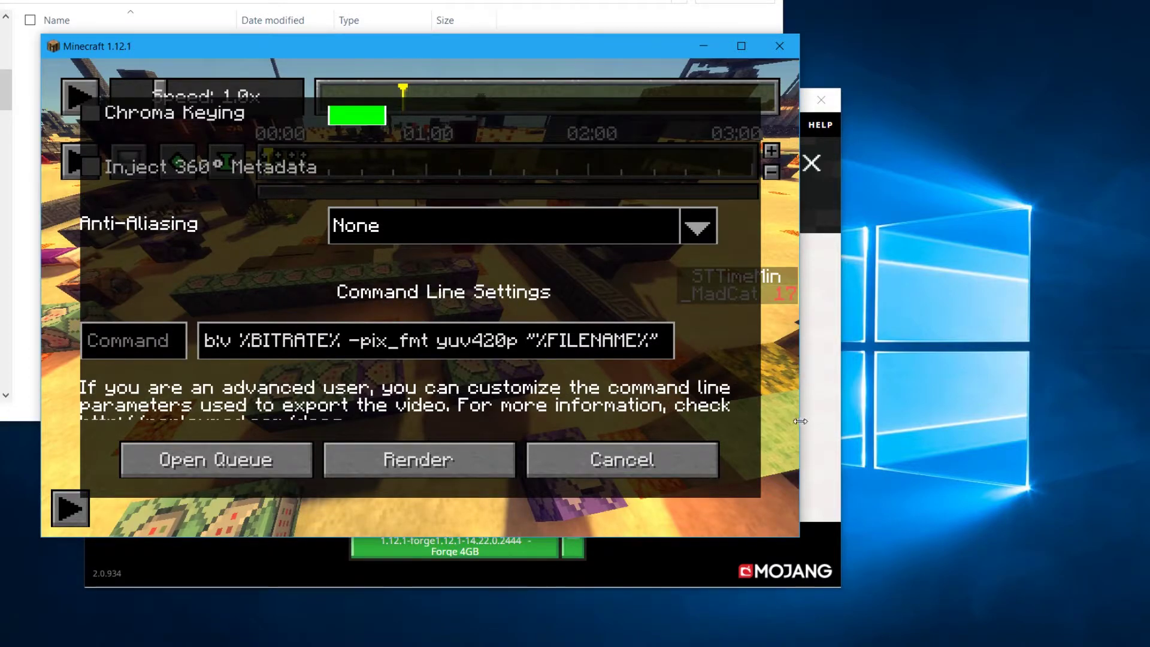
pyautogui.moveTo(800, 422); pyautogui.dragTo(881, 423)
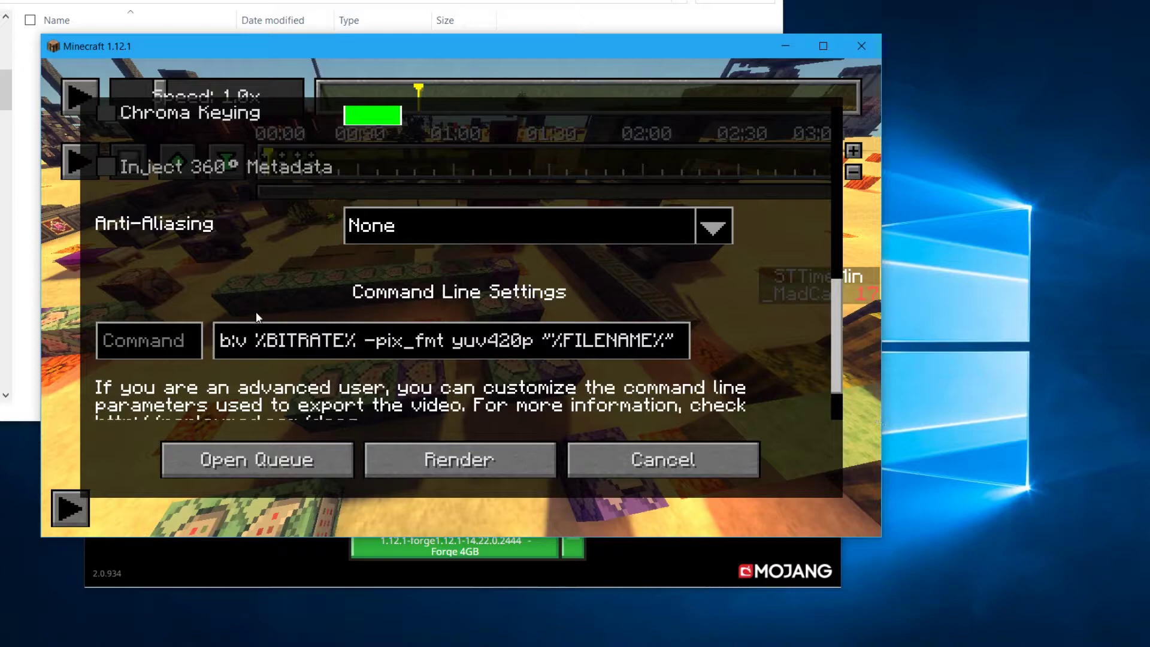
# Examine the Command field and the full command line arguments, and leave the render settings without rendering.
pyautogui.click(150, 345)
pyautogui.click(180, 306)
pyautogui.click(140, 346)
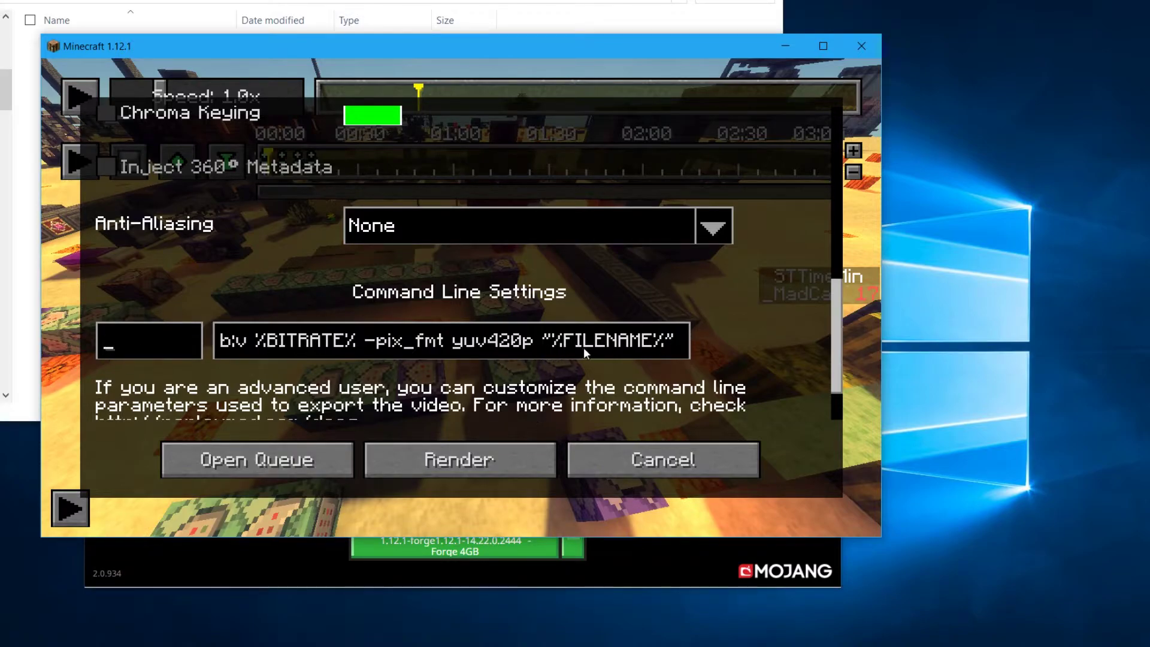
pyautogui.press('Tab')
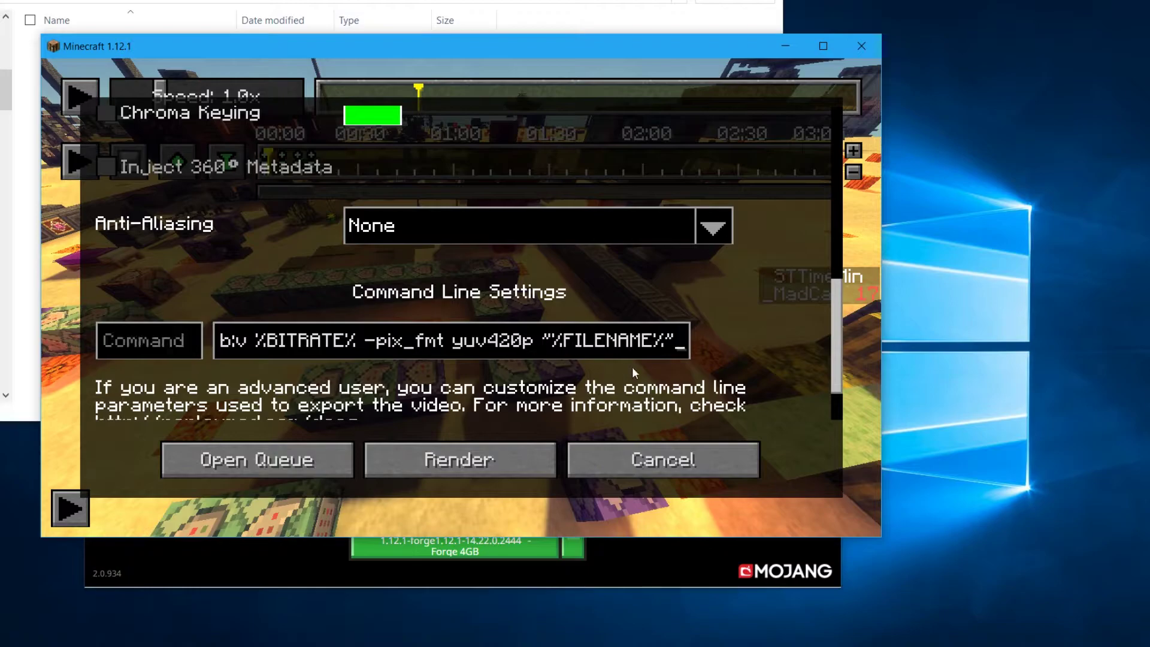
pyautogui.press('Home')
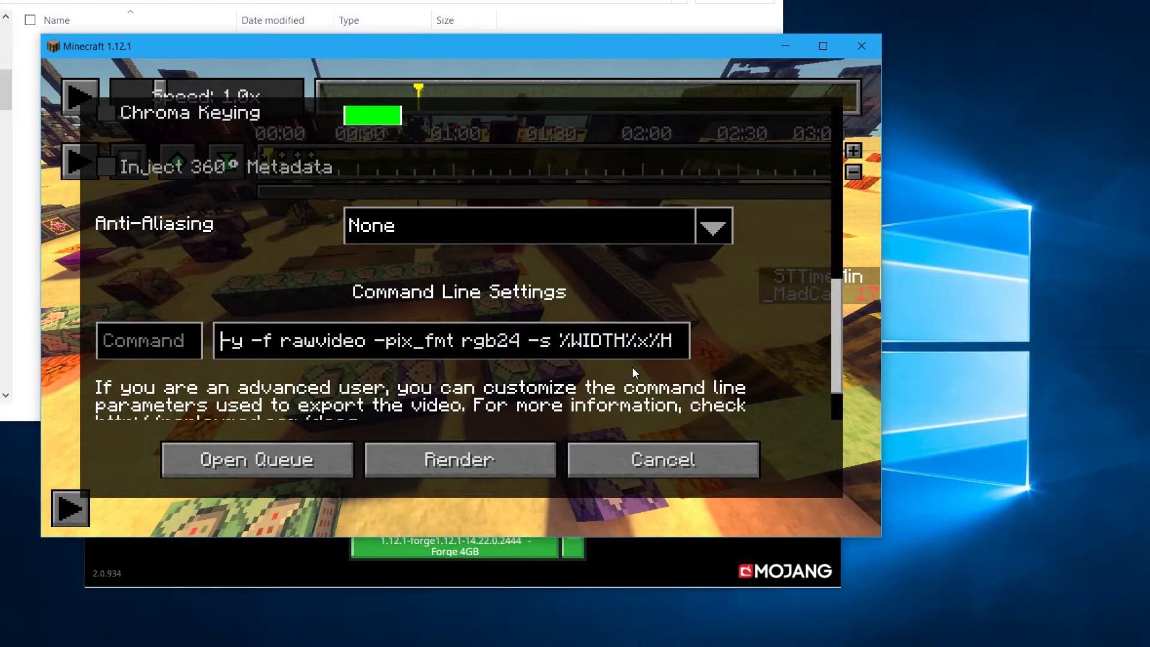
pyautogui.press('End')
pyautogui.press('Home')
pyautogui.moveTo(836, 338); pyautogui.dragTo(872, 198)
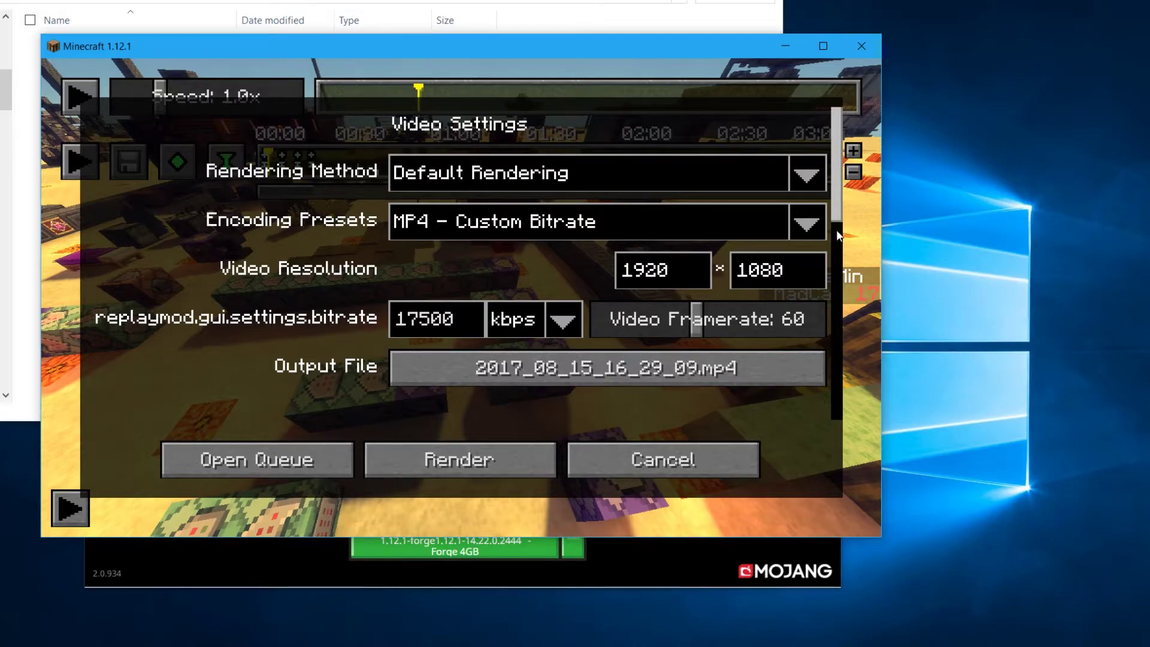
pyautogui.click(699, 473)
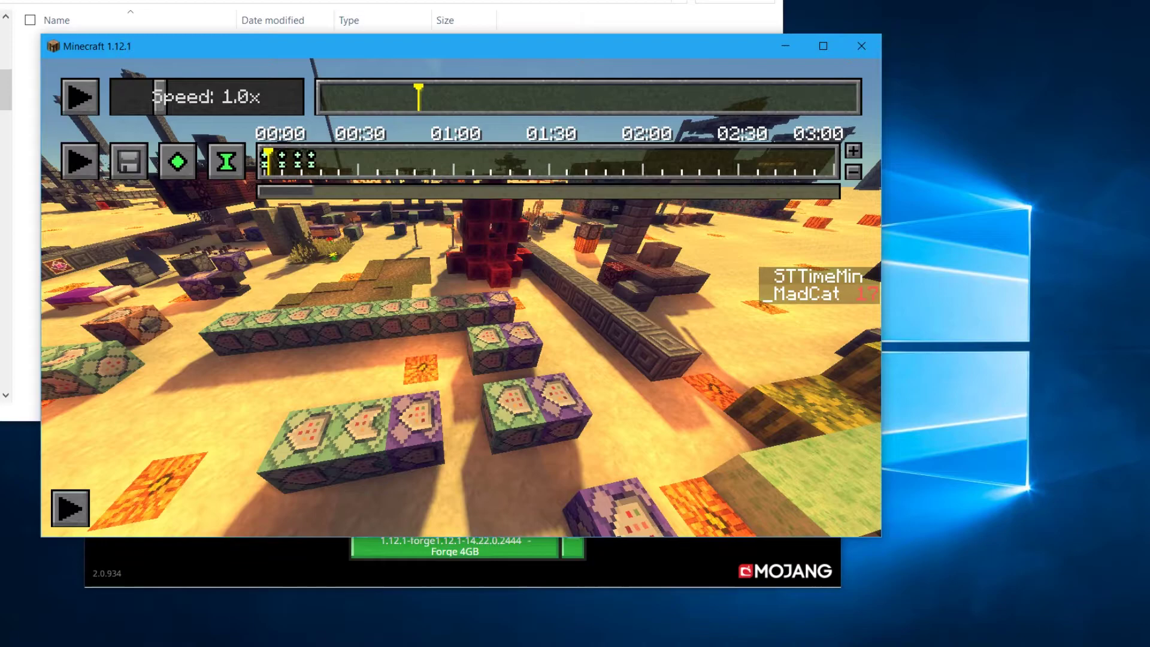
# Move the keyframe timeline's cursor back to the first keyframe at 00:00.
pyautogui.press('s')
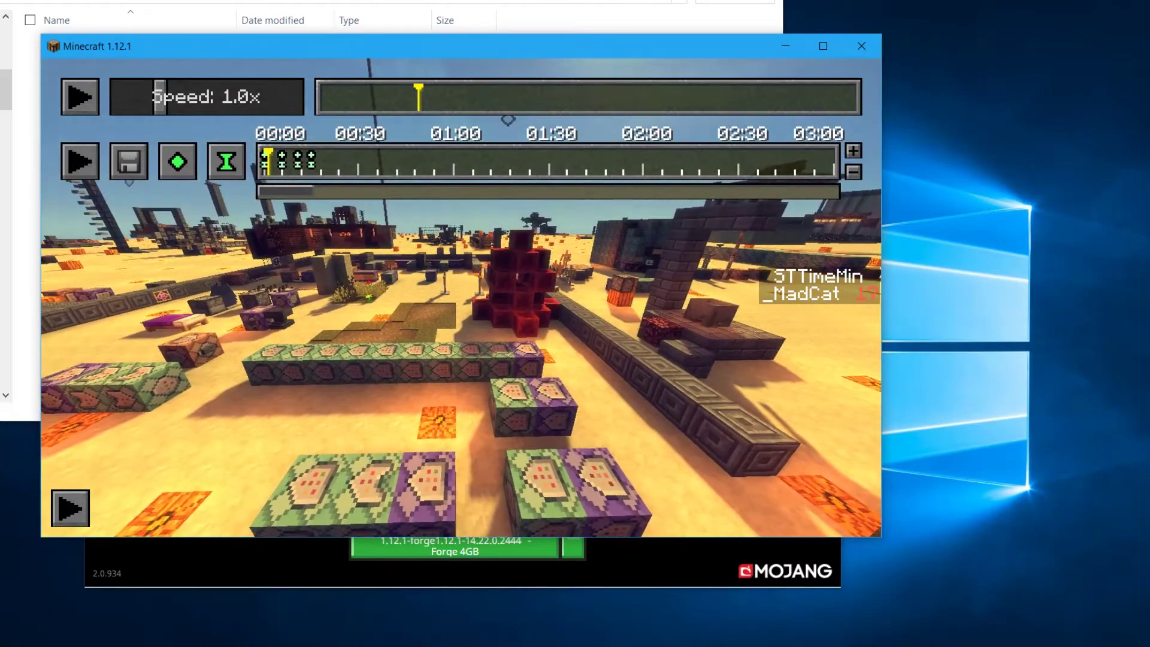
pyautogui.click(438, 162)
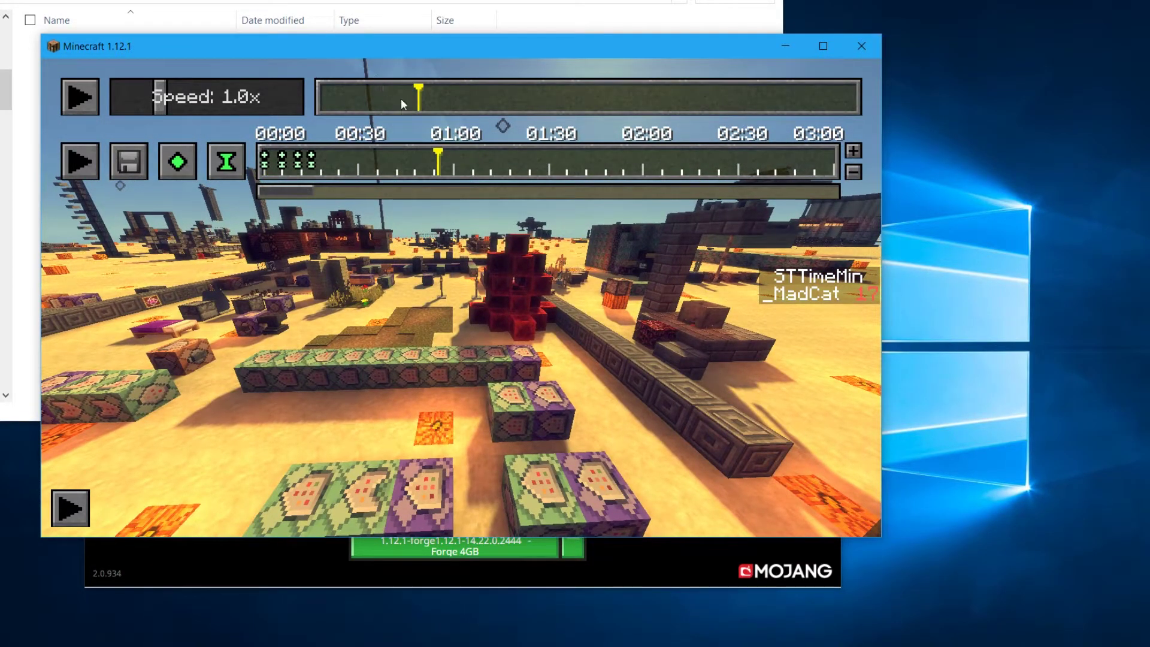
pyautogui.click(353, 162)
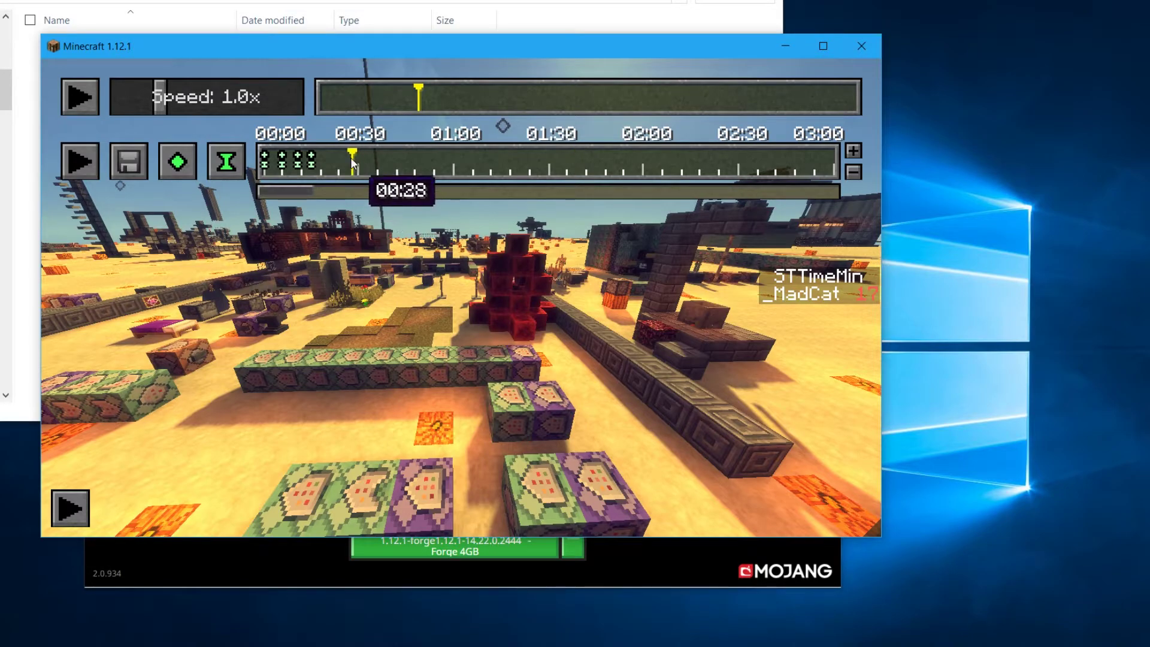
pyautogui.click(348, 163)
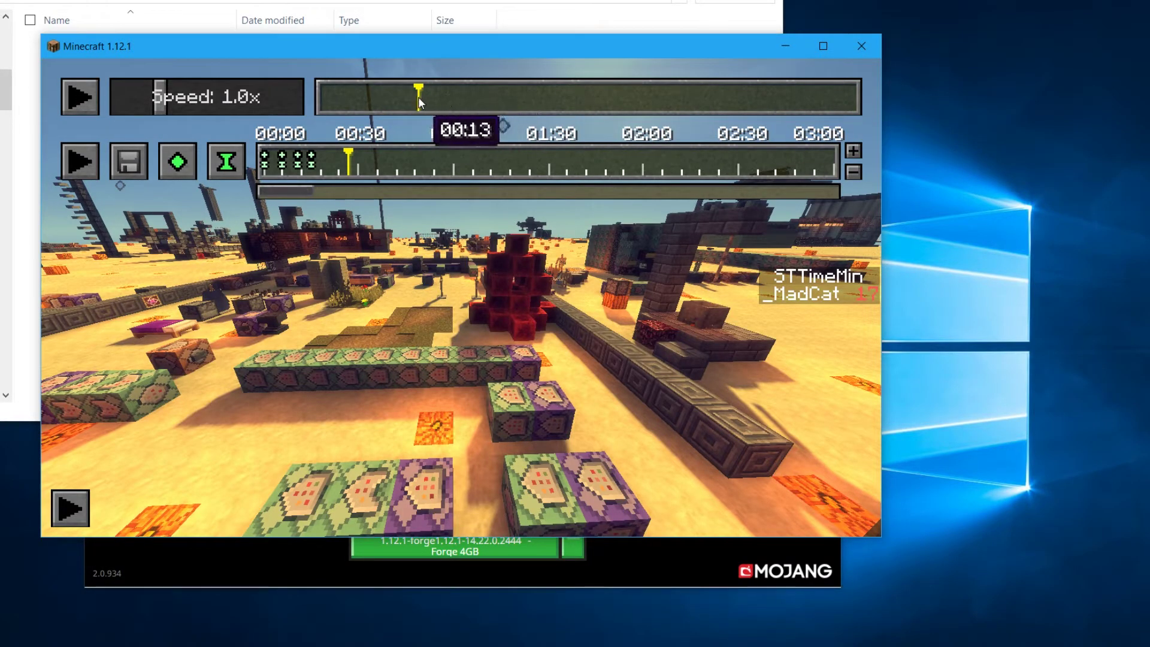
pyautogui.moveTo(395, 154); pyautogui.dragTo(313, 167)
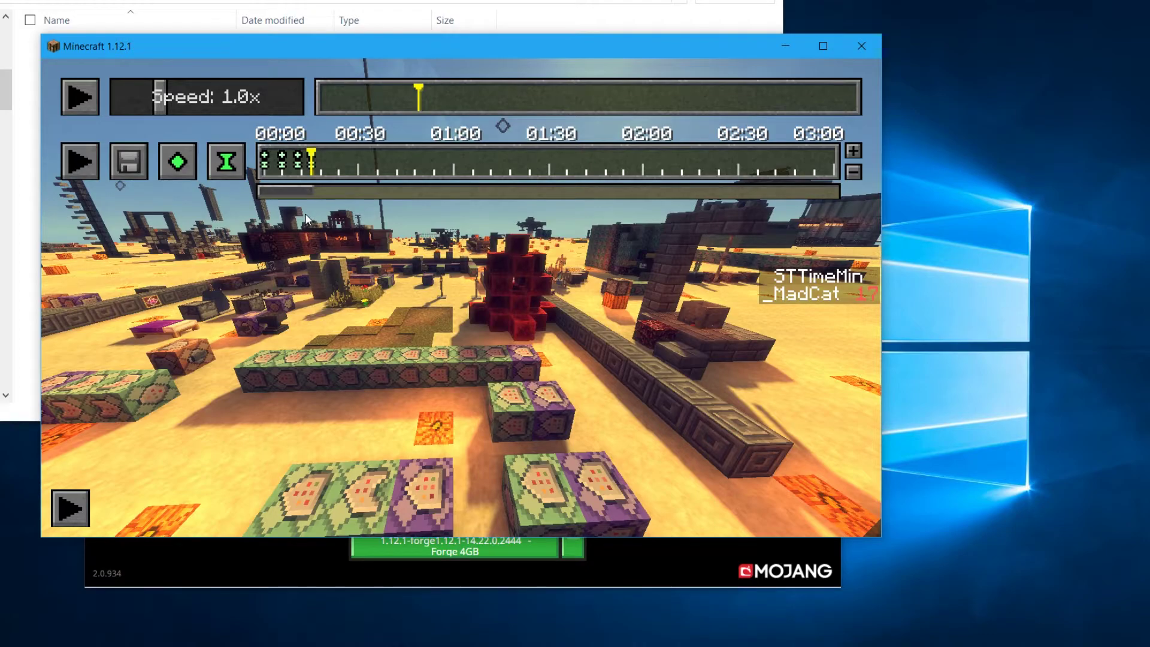
pyautogui.moveTo(312, 160); pyautogui.dragTo(273, 168)
pyautogui.click(303, 175)
pyautogui.moveTo(297, 182); pyautogui.dragTo(265, 174)
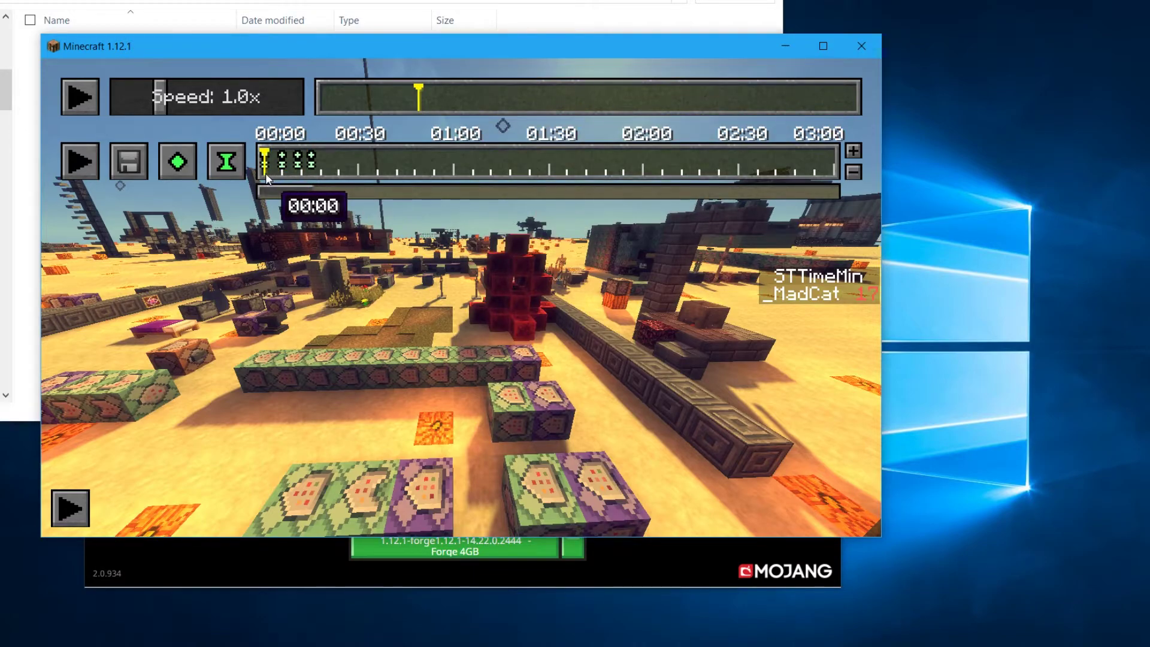
# Switch to the File Explorer window and check the OptiFine_1.12.1_HD_U_C5.jar and replaymod-1.12.1-2.0.0-b8.jar files.
pyautogui.click(32, 222)
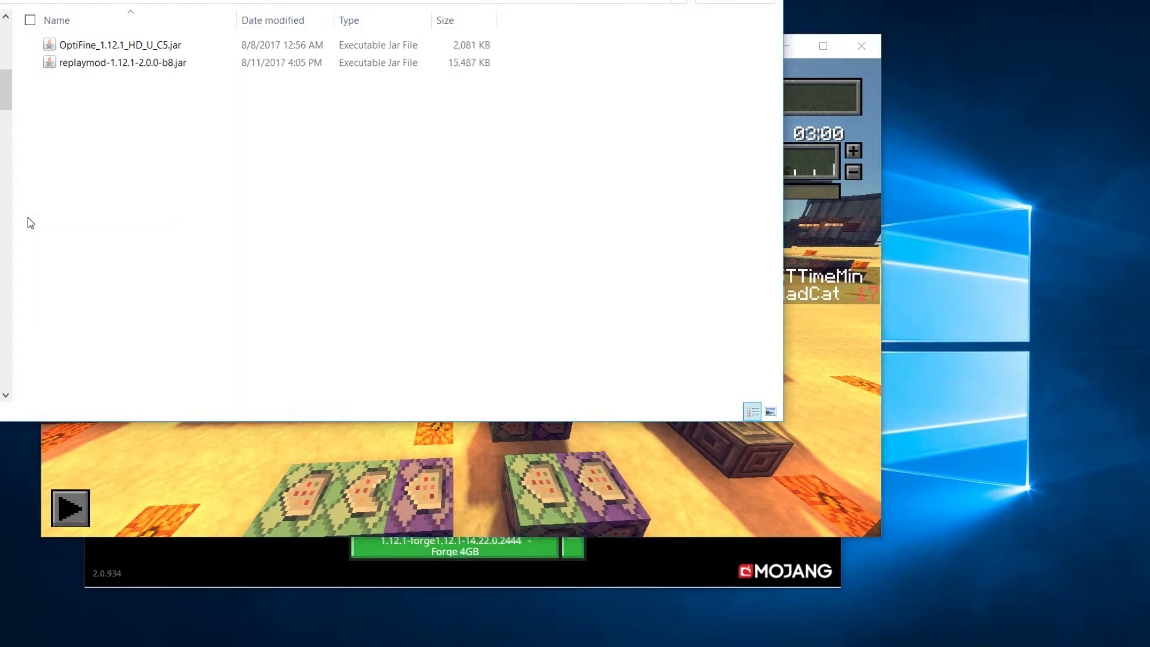
pyautogui.click(110, 48)
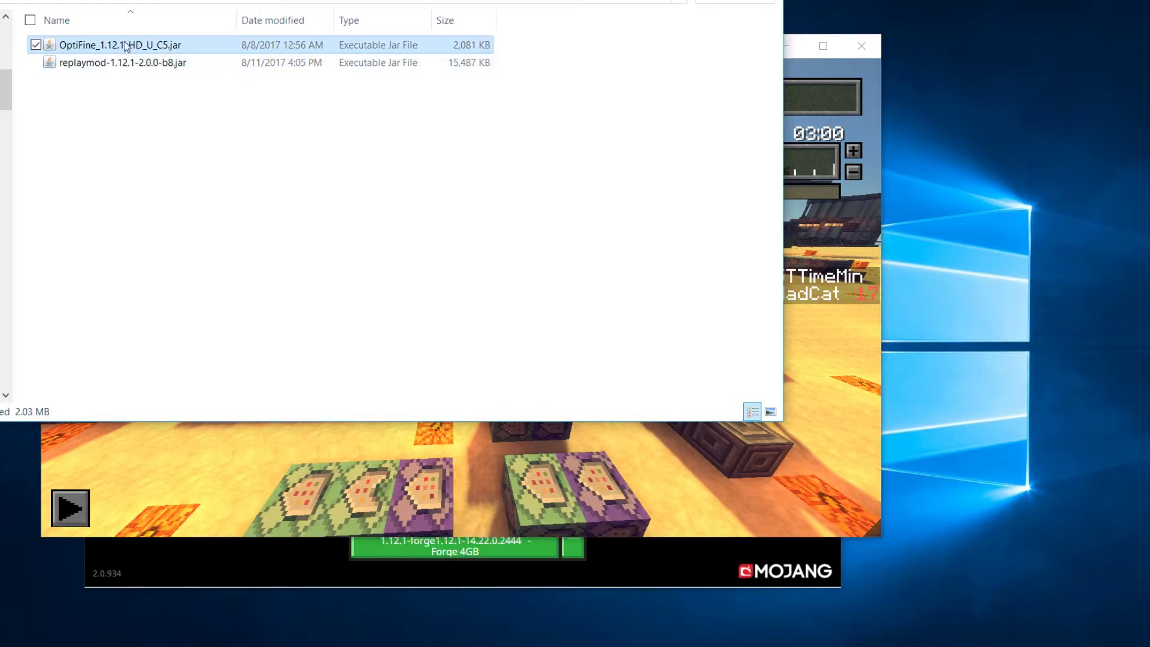
pyautogui.click(157, 65)
pyautogui.click(227, 174)
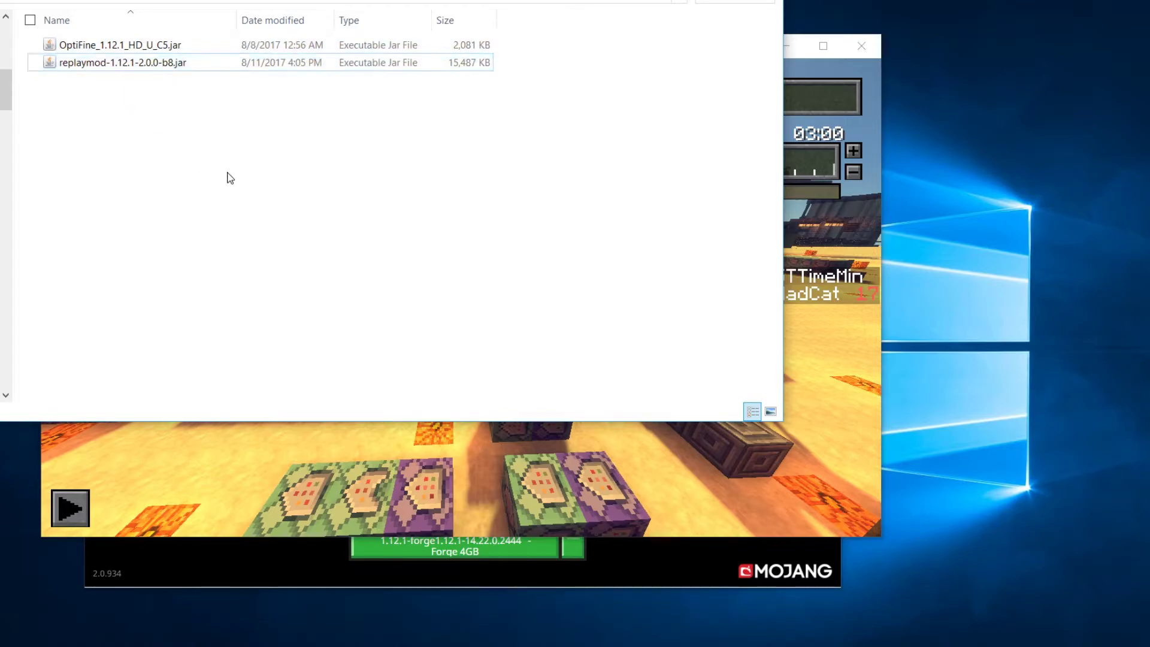
# Switch back to Minecraft, reposition its window, and play the camera path from 00:00, pausing it between the second and third keyframes.
pyautogui.click(808, 70)
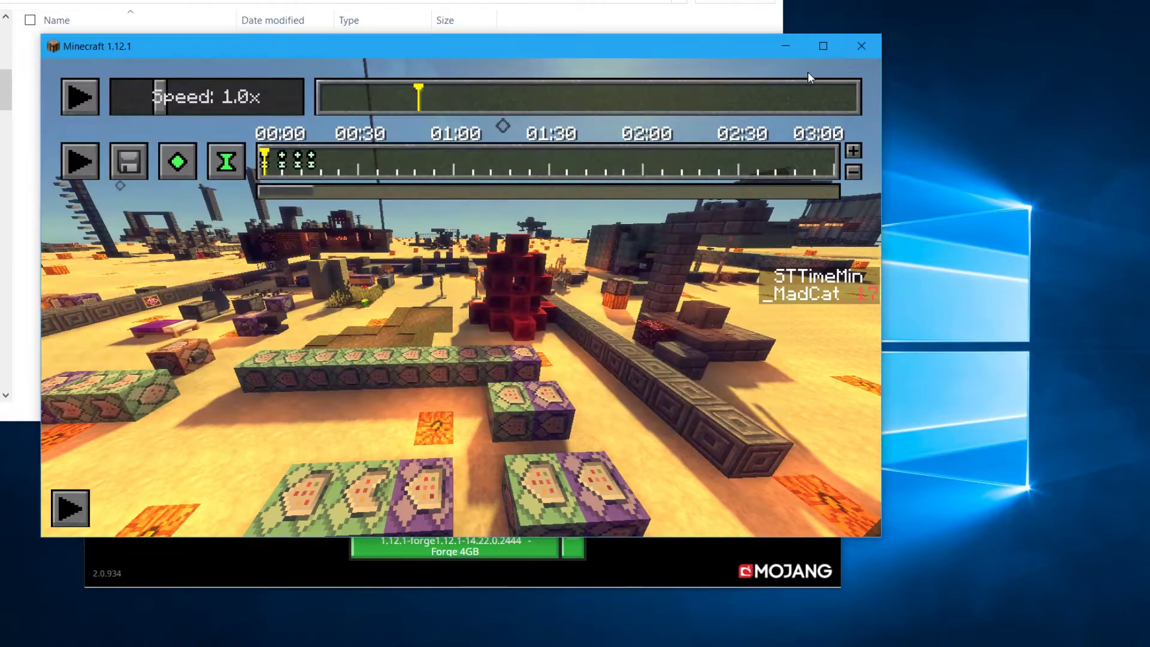
pyautogui.moveTo(606, 50); pyautogui.dragTo(656, 91)
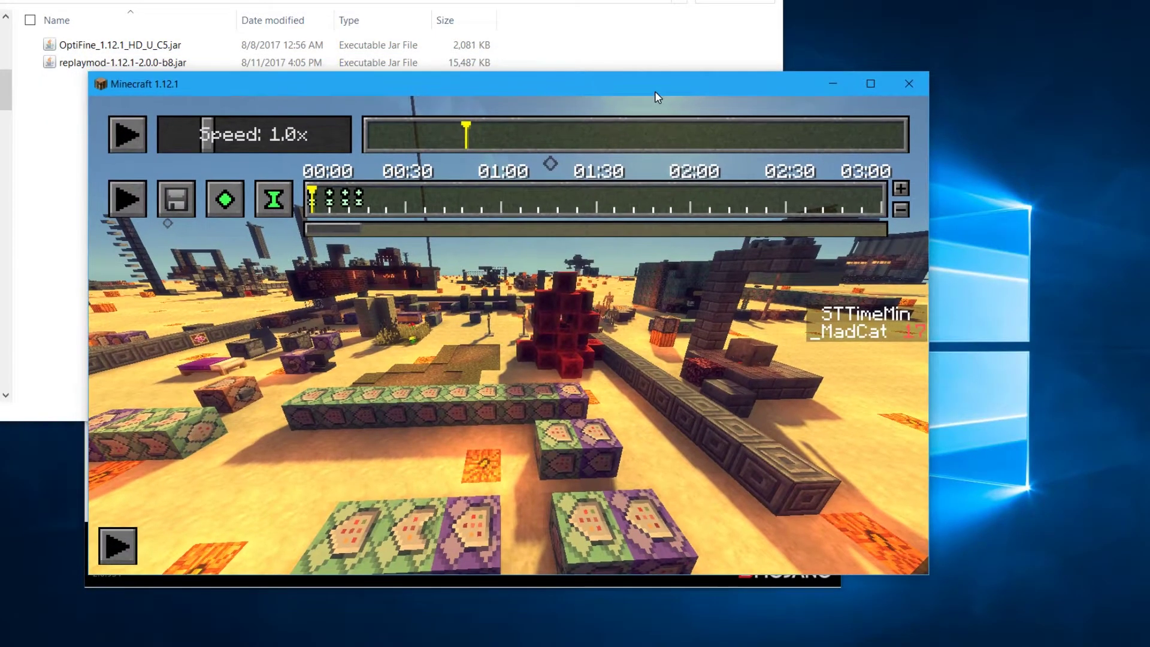
pyautogui.click(131, 194)
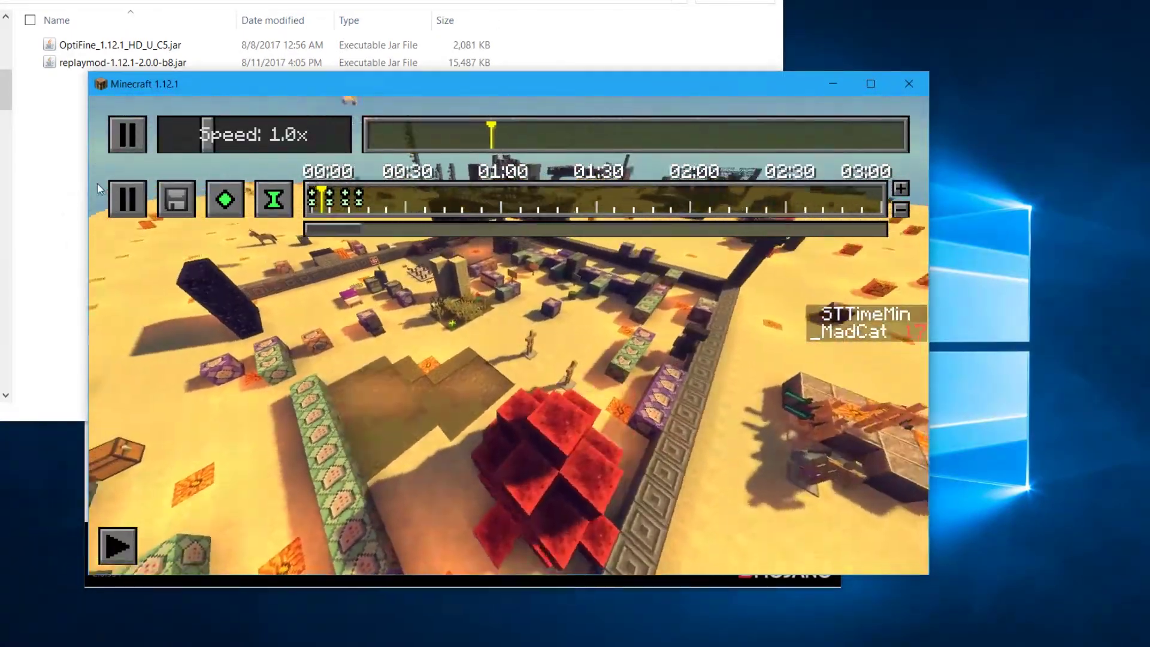
pyautogui.click(127, 200)
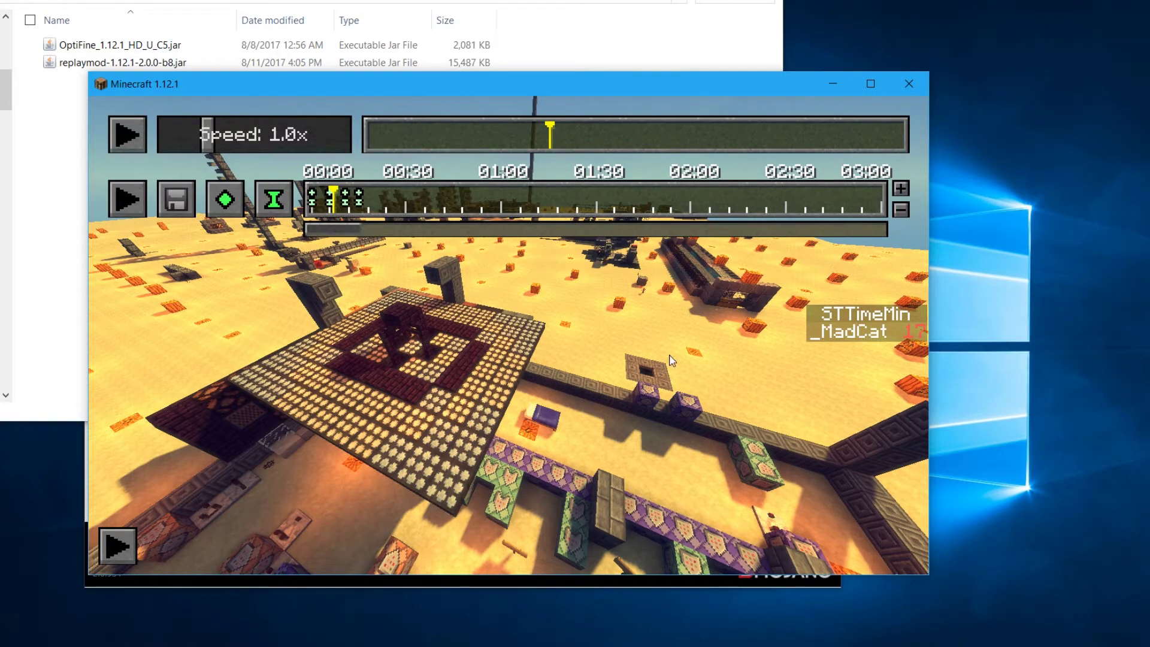
# Open the replay's render settings and dismiss them without rendering.
pyautogui.click(176, 200)
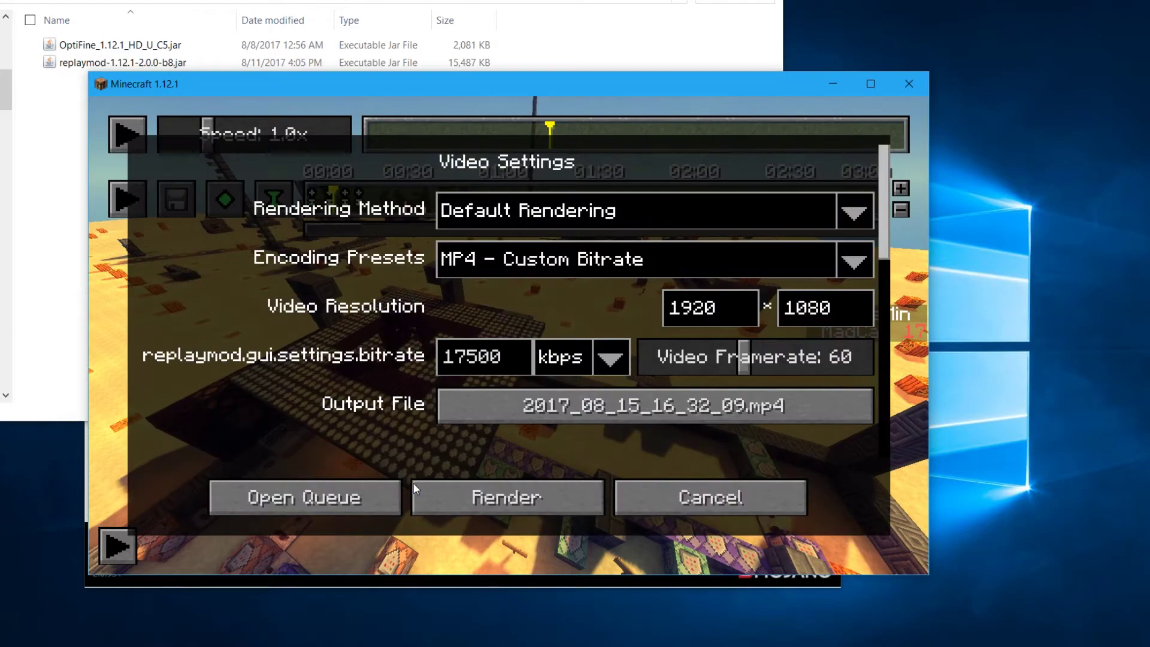
pyautogui.click(721, 501)
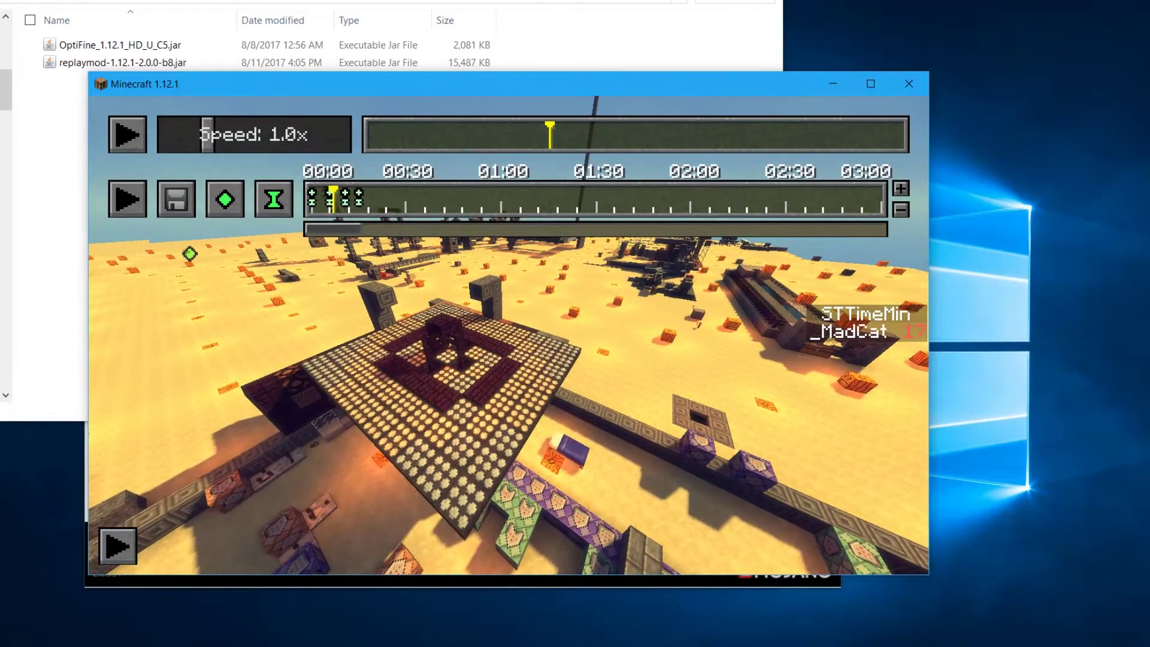